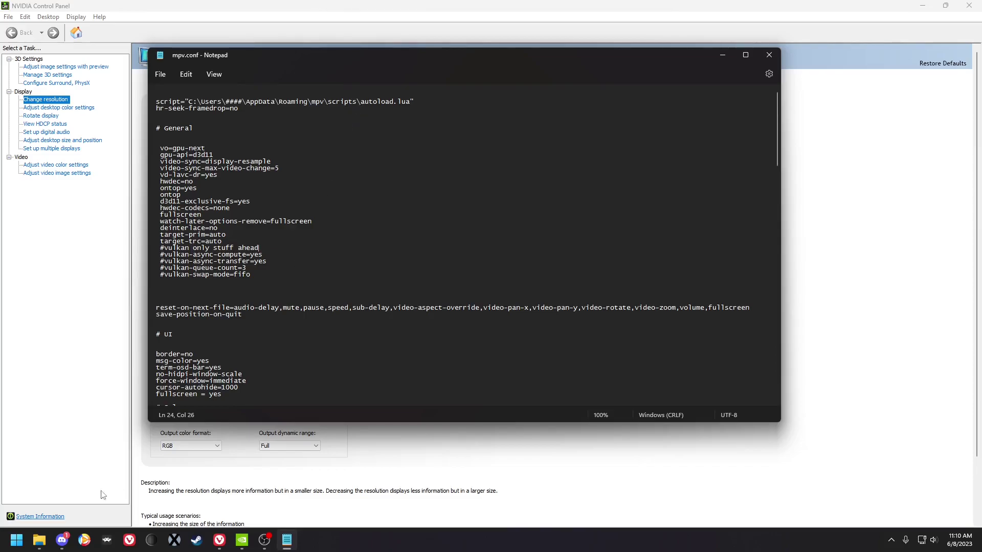
Delete the ontop=yes, ontop and d3d11-exclusive-fs=yes lines from the General section of mpv.conf
{"action": "left_click", "coordinate": [39, 540]}
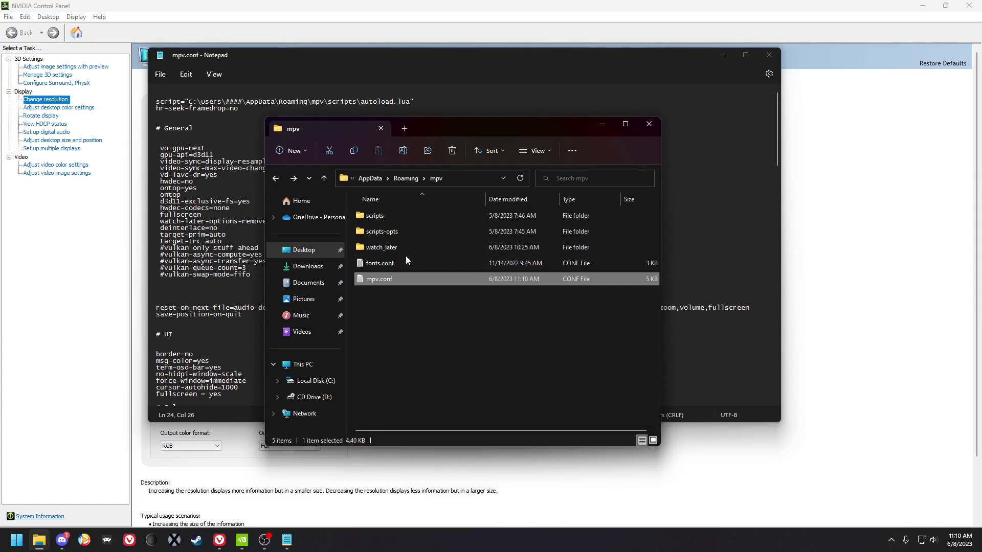
{"action": "left_click", "coordinate": [467, 100]}
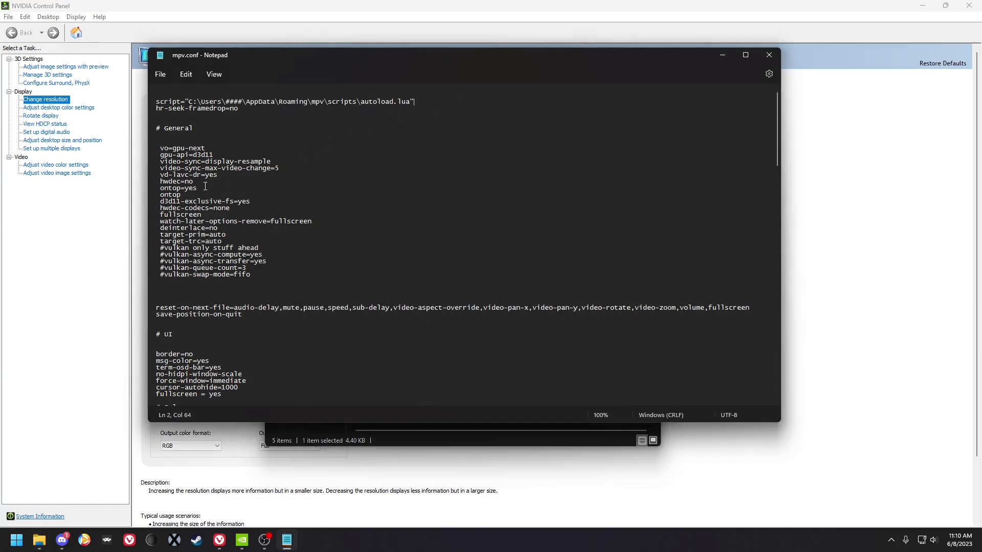
{"action": "left_click_drag", "start_coordinate": [264, 198], "coordinate": [157, 186]}
{"action": "key", "text": "BackSpace"}
{"action": "key", "text": "BackSpace"}
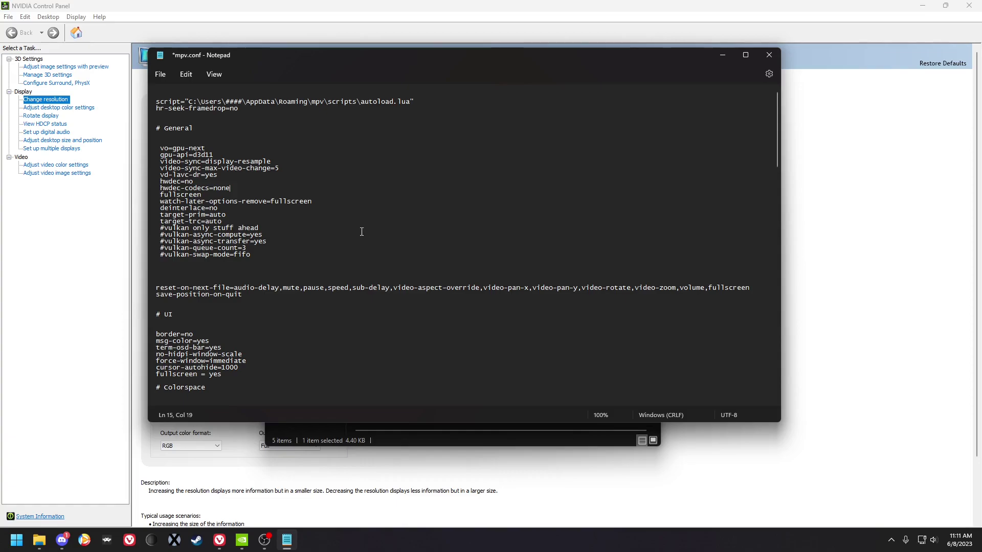
Review the UI, Colorspace and Dither settings, examining the video-output-levels line in particular
{"action": "scroll", "coordinate": [361, 232], "scroll_direction": "down", "scroll_amount": 4}
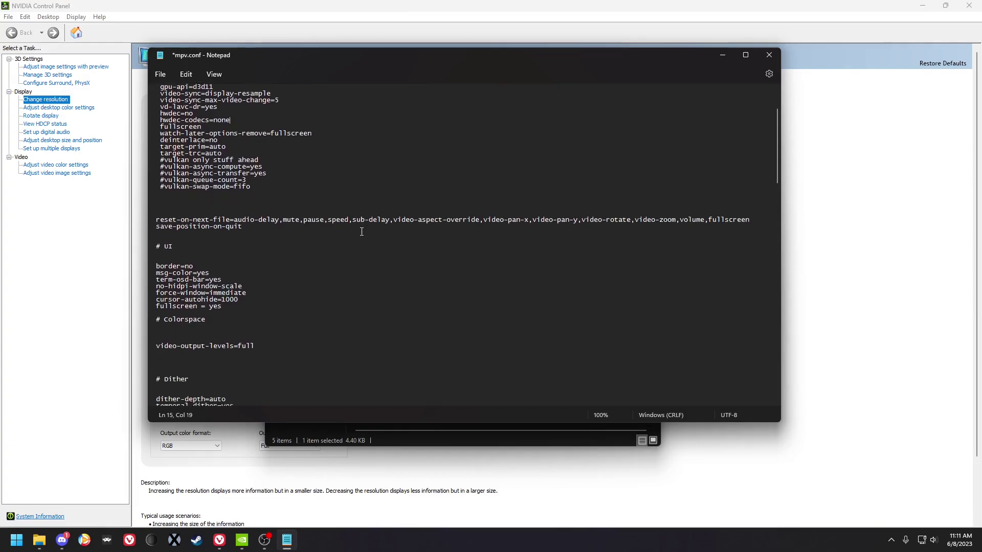
{"action": "scroll", "coordinate": [317, 215], "scroll_direction": "down", "scroll_amount": 3}
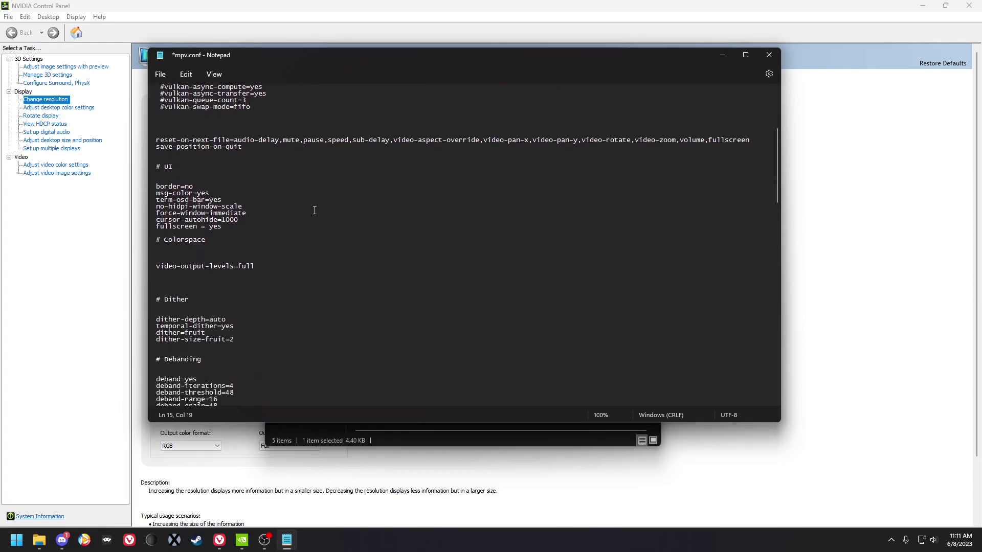
{"action": "scroll", "coordinate": [358, 189], "scroll_direction": "down", "scroll_amount": 2}
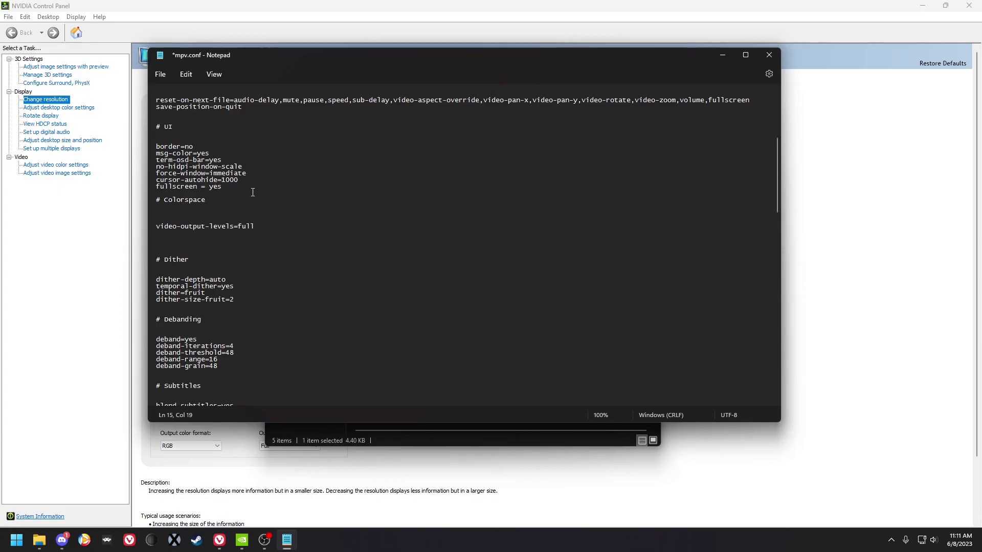
{"action": "scroll", "coordinate": [214, 203], "scroll_direction": "down", "scroll_amount": 2}
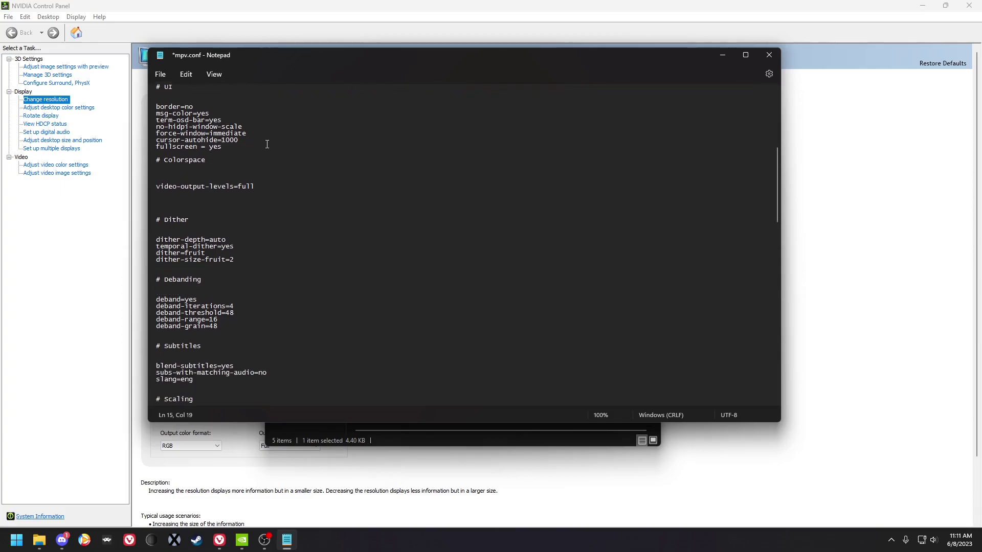
{"action": "scroll", "coordinate": [265, 141], "scroll_direction": "down", "scroll_amount": 3}
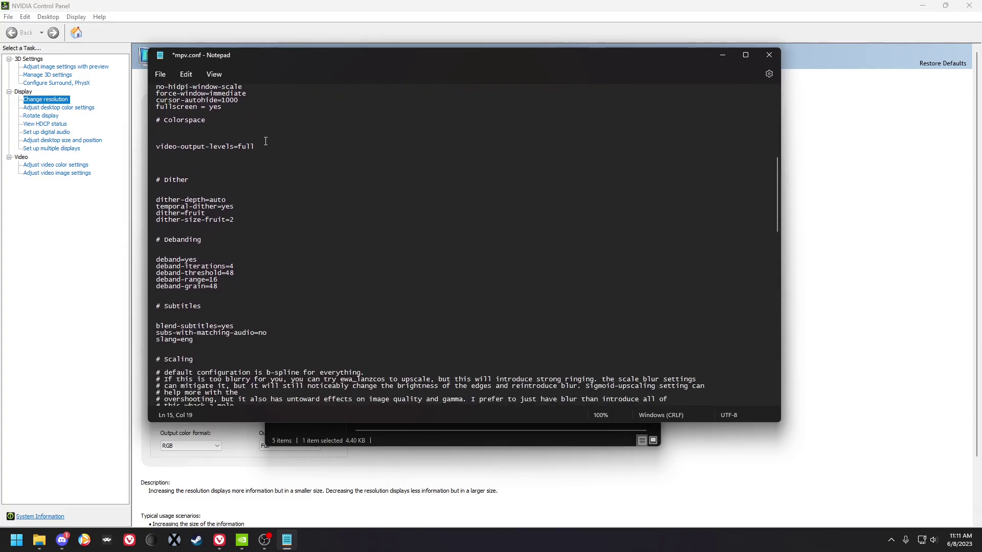
{"action": "left_click", "coordinate": [251, 128]}
{"action": "left_click_drag", "start_coordinate": [250, 127], "coordinate": [156, 127]}
{"action": "left_click", "coordinate": [272, 133]}
{"action": "left_click", "coordinate": [261, 126]}
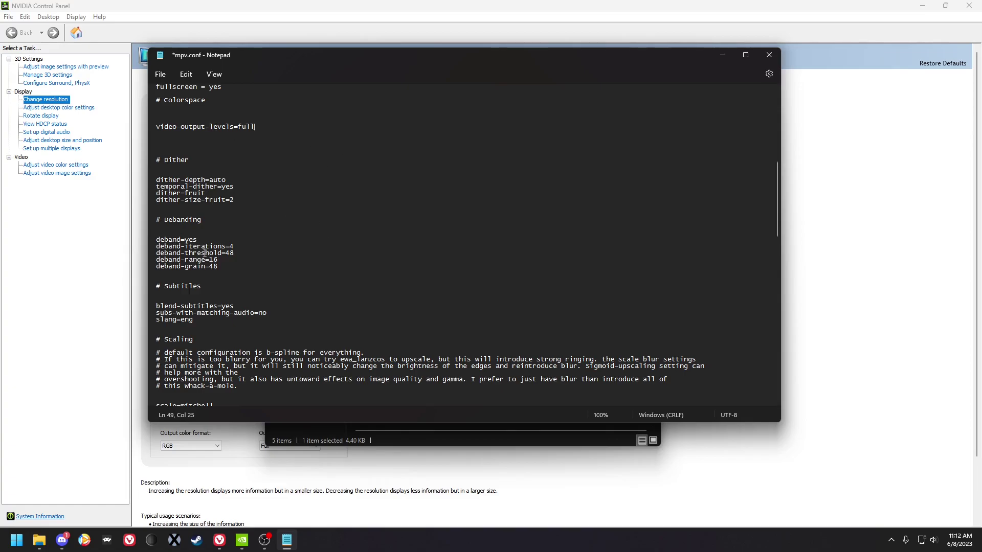
Set deband to no in the Debanding section
{"action": "left_click", "coordinate": [239, 240]}
{"action": "scroll", "coordinate": [239, 235], "scroll_direction": "down", "scroll_amount": 1}
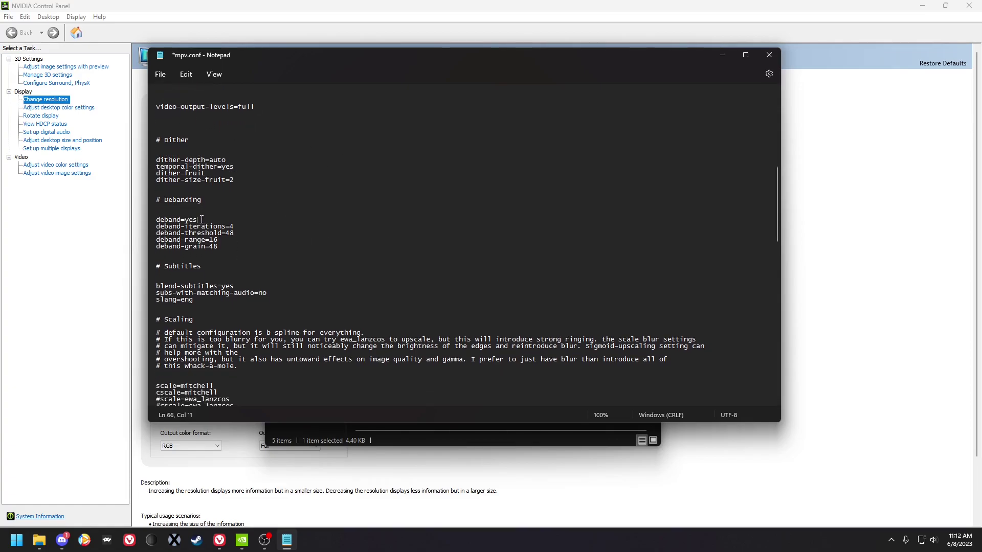
{"action": "key", "text": "BackSpace"}
{"action": "key", "text": "BackSpace"}
{"action": "key", "text": "BackSpace"}
{"action": "type", "text": "n"}
Set deband-grain to 0 in the Debanding section
{"action": "left_click", "coordinate": [243, 249]}
{"action": "key", "text": "BackSpace"}
{"action": "key", "text": "BackSpace"}
{"action": "type", "text": "0"}
Examine the deband-iterations, deband-threshold, deband-range and deband-grain lines in the Debanding section
{"action": "left_click", "coordinate": [242, 233]}
{"action": "scroll", "coordinate": [300, 210], "scroll_direction": "down", "scroll_amount": 3}
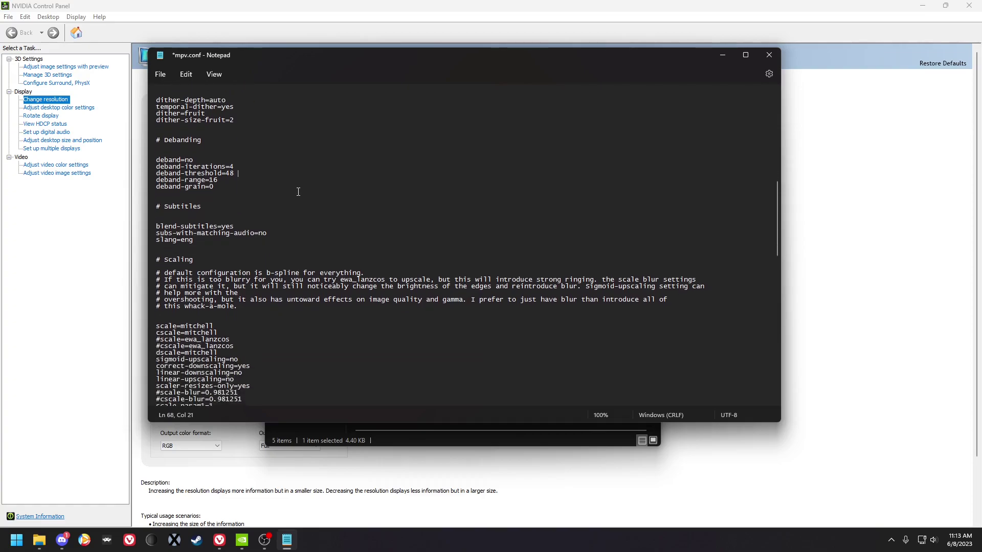
{"action": "scroll", "coordinate": [298, 192], "scroll_direction": "down", "scroll_amount": 2}
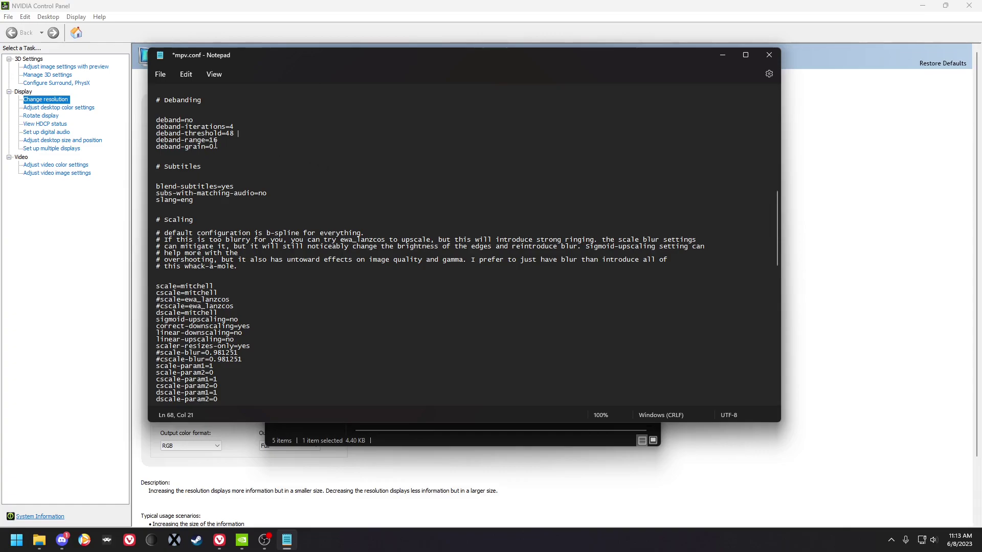
{"action": "scroll", "coordinate": [226, 144], "scroll_direction": "down", "scroll_amount": 1}
{"action": "left_click_drag", "start_coordinate": [219, 127], "coordinate": [165, 126]}
{"action": "left_click", "coordinate": [228, 129]}
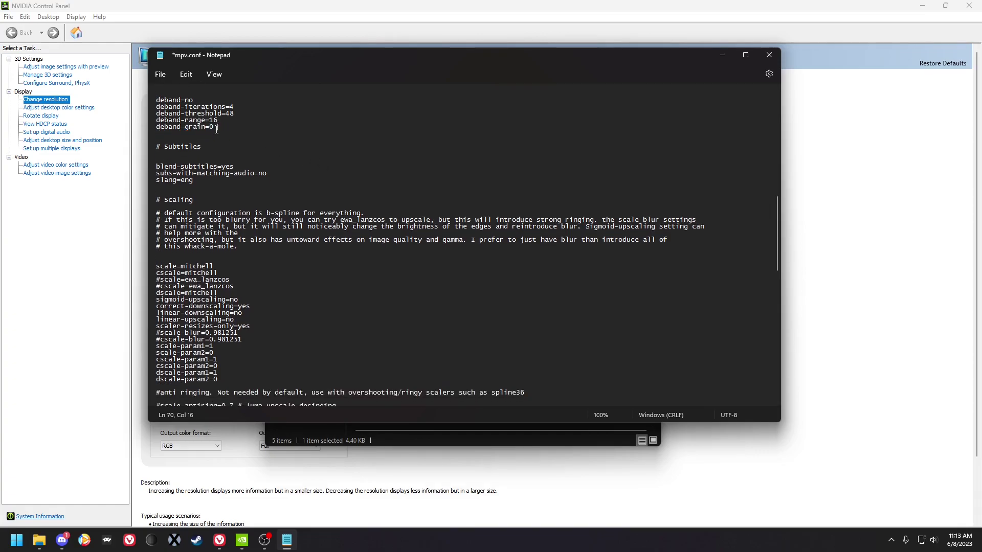
{"action": "left_click", "coordinate": [233, 107]}
{"action": "left_click_drag", "start_coordinate": [156, 107], "coordinate": [253, 119]}
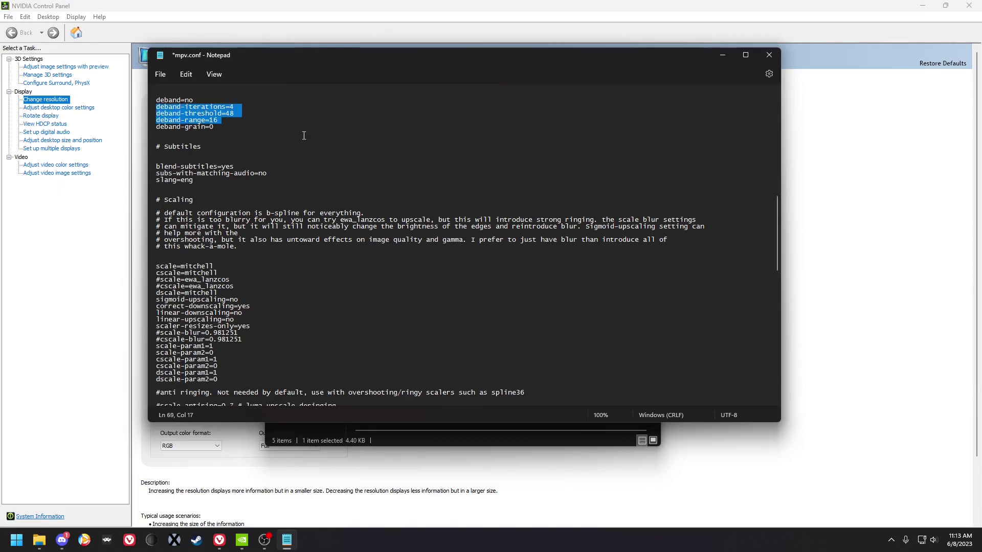
{"action": "left_click", "coordinate": [228, 119]}
{"action": "scroll", "coordinate": [341, 160], "scroll_direction": "down", "scroll_amount": 4}
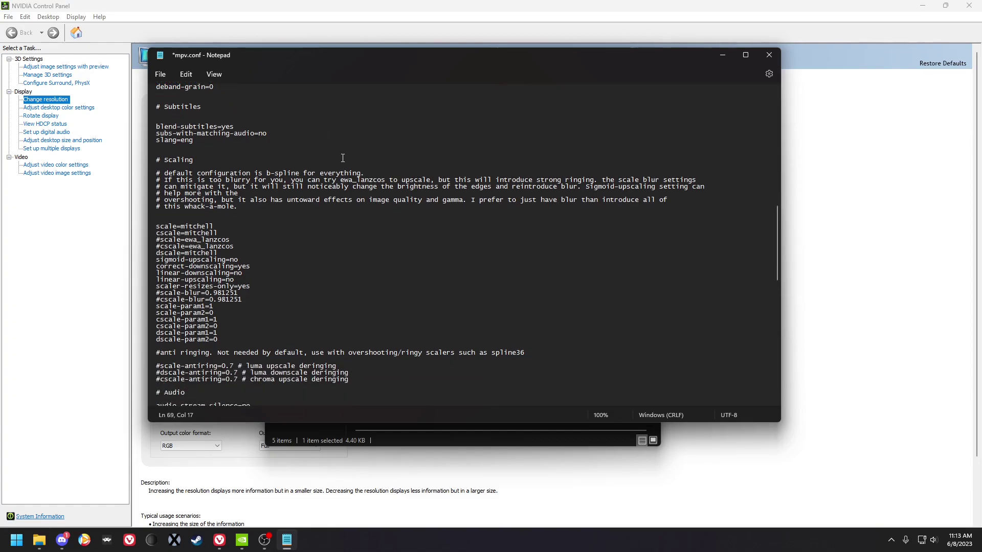
{"action": "scroll", "coordinate": [342, 158], "scroll_direction": "up", "scroll_amount": 4}
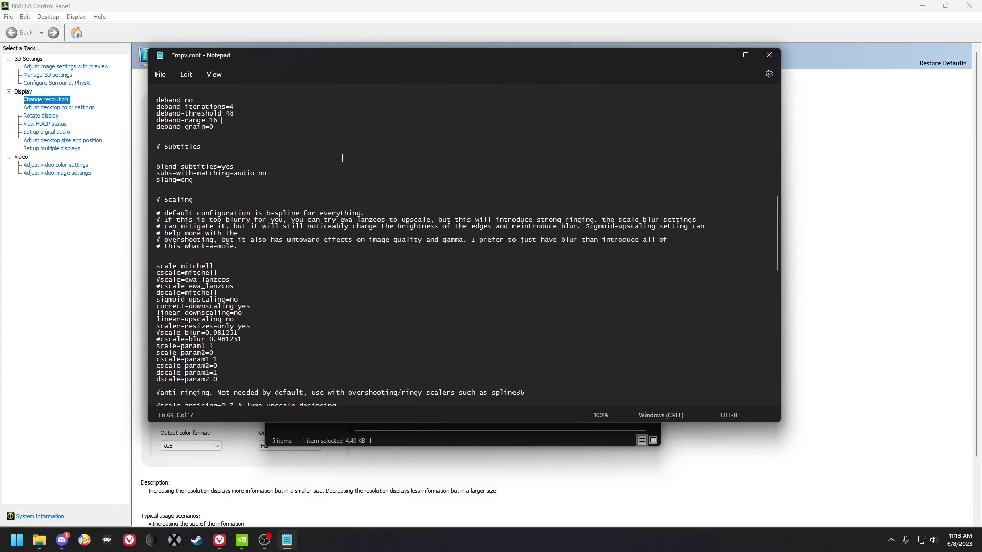
{"action": "scroll", "coordinate": [342, 158], "scroll_direction": "down", "scroll_amount": 1}
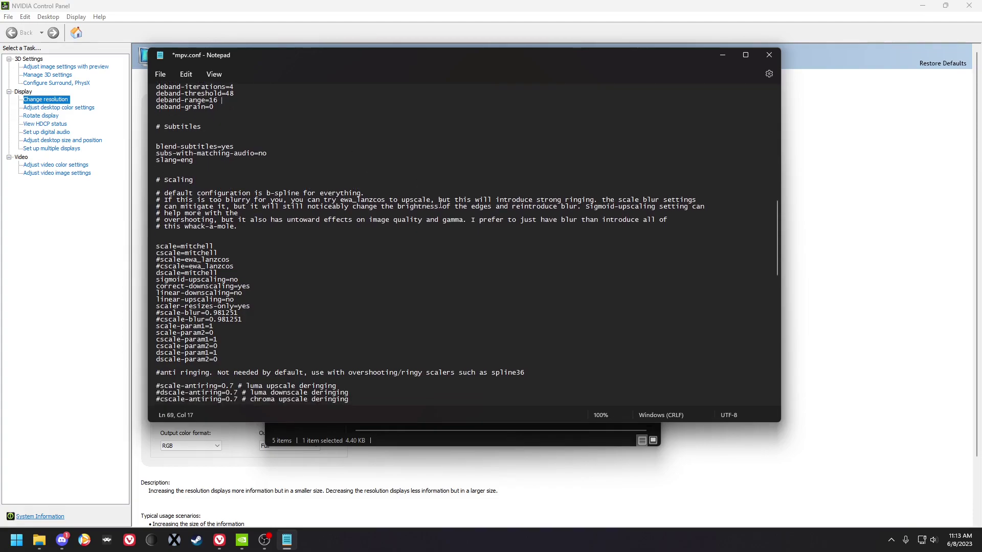
Examine the Scaling section, including the scalers, upscaling and downscaling options, blur values and scale parameters
{"action": "scroll", "coordinate": [428, 229], "scroll_direction": "down", "scroll_amount": 2}
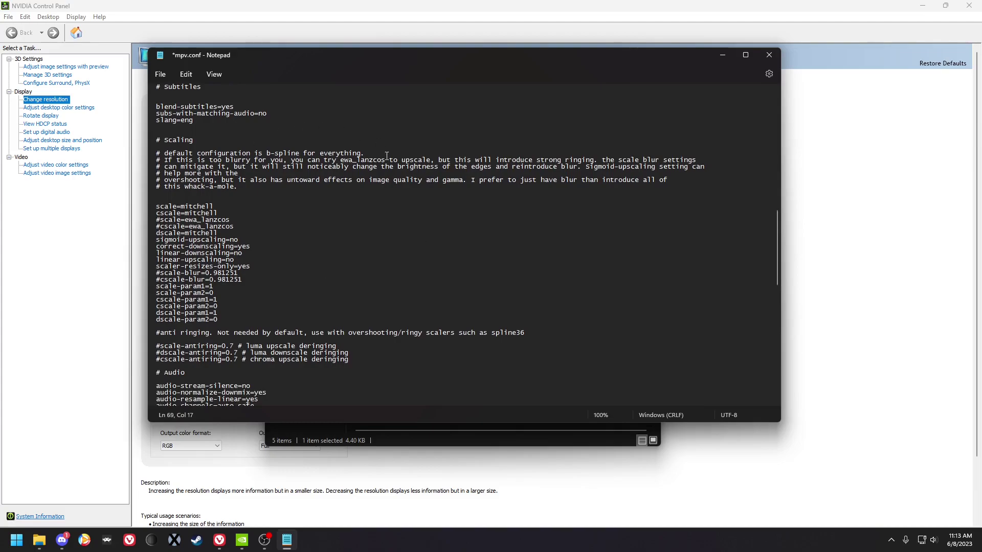
{"action": "scroll", "coordinate": [199, 238], "scroll_direction": "down", "scroll_amount": 1}
{"action": "scroll", "coordinate": [199, 237], "scroll_direction": "down", "scroll_amount": 2}
{"action": "left_click_drag", "start_coordinate": [229, 280], "coordinate": [156, 166]}
{"action": "left_click", "coordinate": [256, 212]}
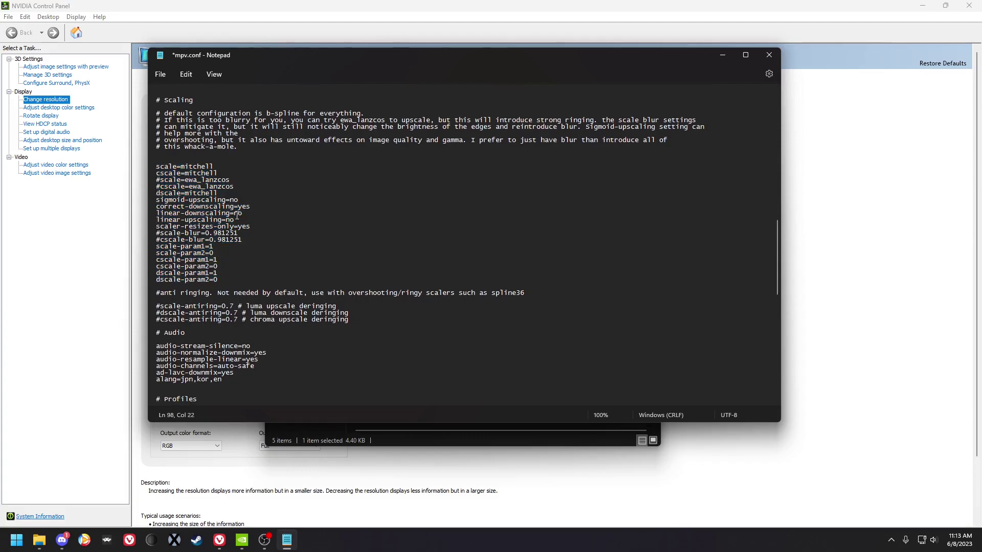
{"action": "left_click", "coordinate": [246, 219]}
{"action": "left_click", "coordinate": [237, 199]}
{"action": "left_click", "coordinate": [255, 209]}
{"action": "left_click", "coordinate": [235, 239]}
{"action": "left_click", "coordinate": [202, 233]}
{"action": "left_click", "coordinate": [214, 233]}
{"action": "left_click", "coordinate": [225, 239]}
{"action": "left_click", "coordinate": [168, 312]}
{"action": "left_click", "coordinate": [216, 186]}
{"action": "left_click", "coordinate": [250, 188]}
{"action": "scroll", "coordinate": [243, 201], "scroll_direction": "down", "scroll_amount": 3}
{"action": "left_click_drag", "start_coordinate": [231, 214], "coordinate": [156, 113]}
{"action": "left_click", "coordinate": [256, 120]}
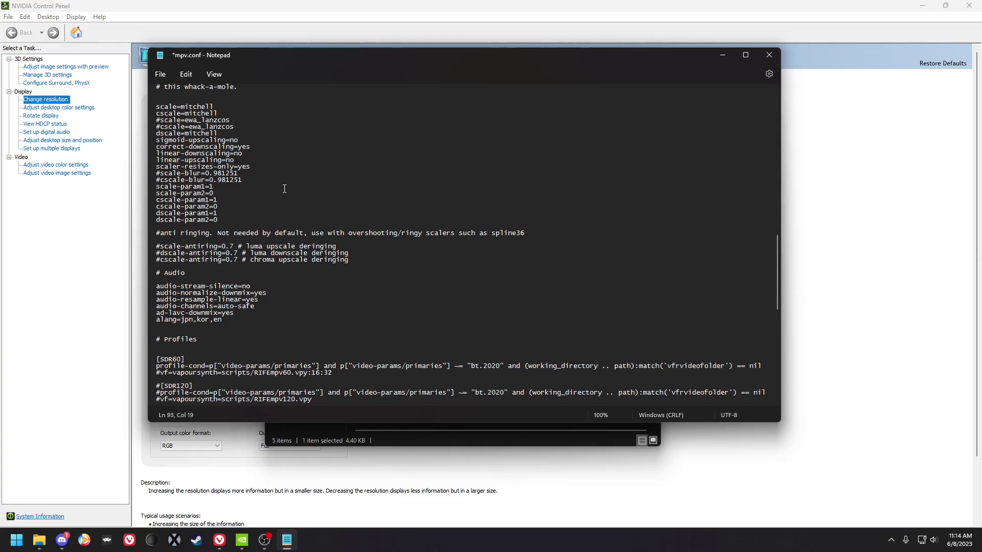
Examine the SDR and HDR entries in the Profiles section, including their VapourSynth script lines and tone-mapping options
{"action": "scroll", "coordinate": [284, 189], "scroll_direction": "down", "scroll_amount": 2}
{"action": "scroll", "coordinate": [284, 189], "scroll_direction": "down", "scroll_amount": 10}
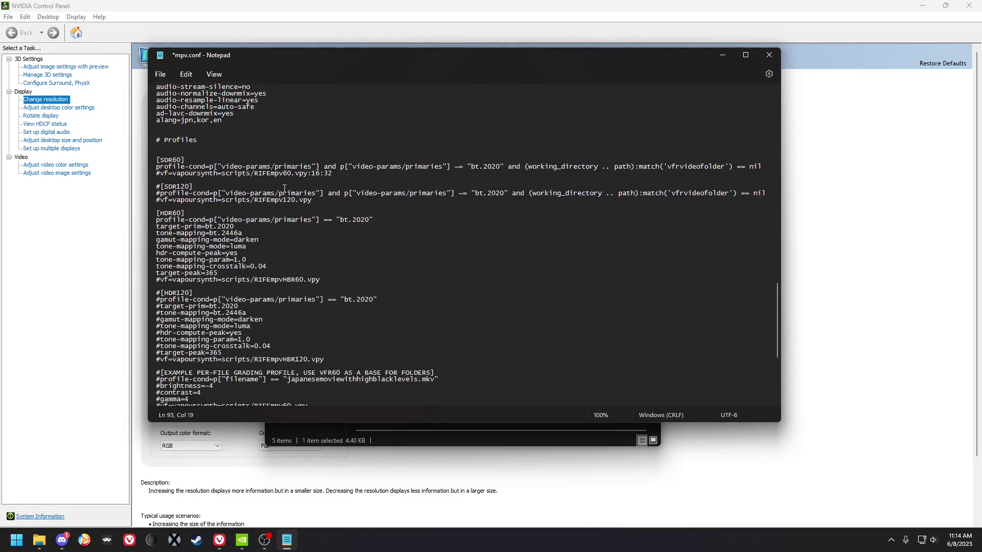
{"action": "scroll", "coordinate": [280, 204], "scroll_direction": "up", "scroll_amount": 4}
{"action": "left_click_drag", "start_coordinate": [311, 227], "coordinate": [148, 225]}
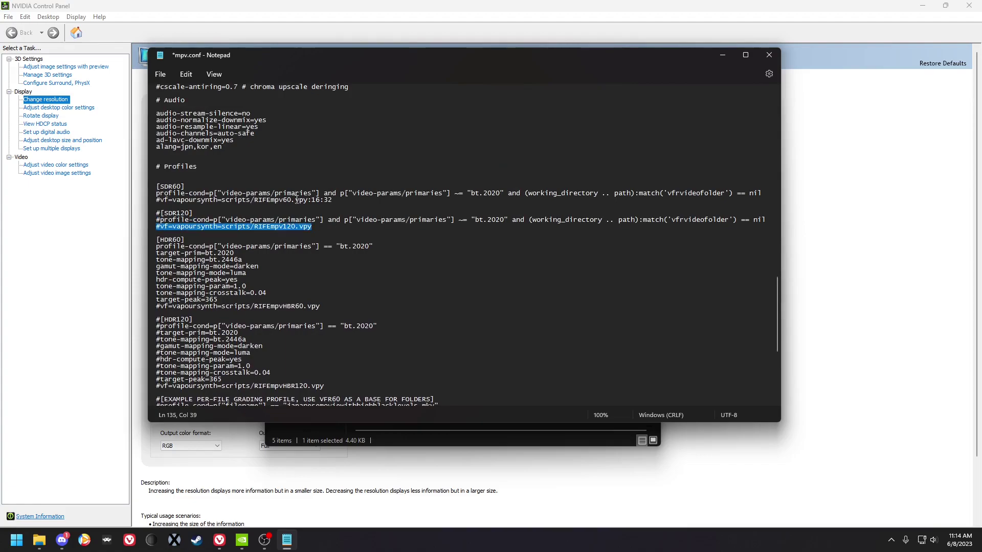
{"action": "left_click_drag", "start_coordinate": [332, 200], "coordinate": [153, 203]}
{"action": "left_click_drag", "start_coordinate": [360, 201], "coordinate": [154, 200]}
{"action": "left_click", "coordinate": [333, 200]}
{"action": "left_click", "coordinate": [439, 221]}
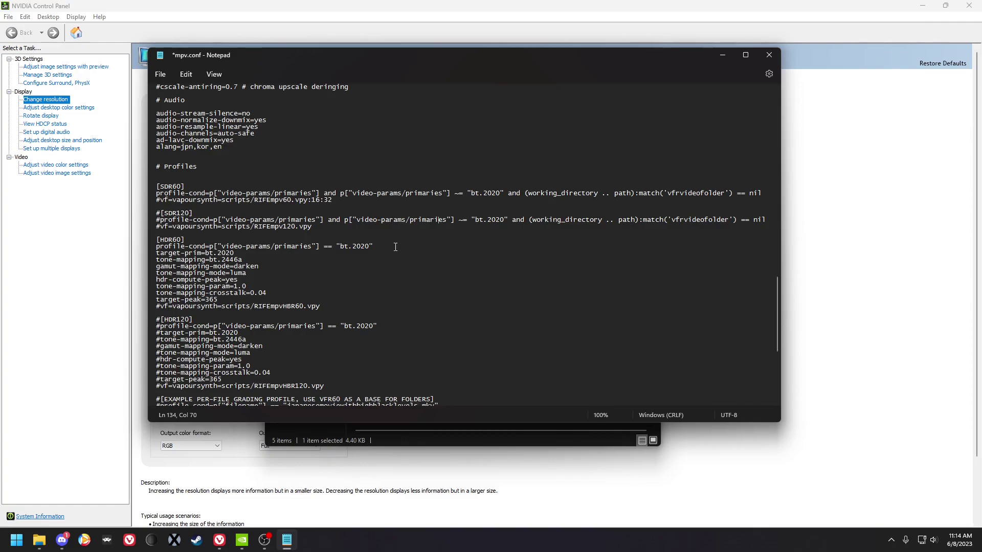
{"action": "scroll", "coordinate": [395, 247], "scroll_direction": "down", "scroll_amount": 3}
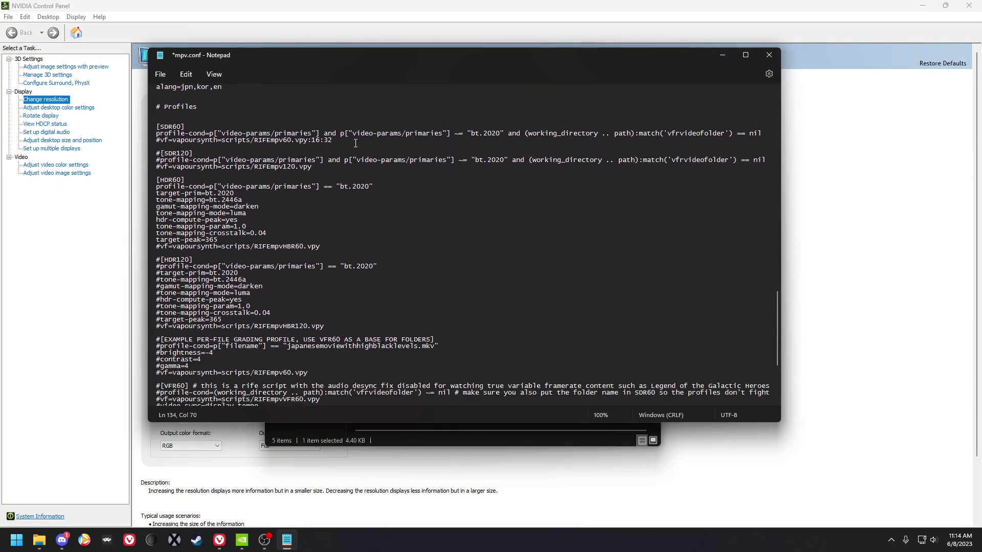
{"action": "left_click_drag", "start_coordinate": [354, 142], "coordinate": [155, 141]}
{"action": "left_click_drag", "start_coordinate": [313, 167], "coordinate": [154, 169]}
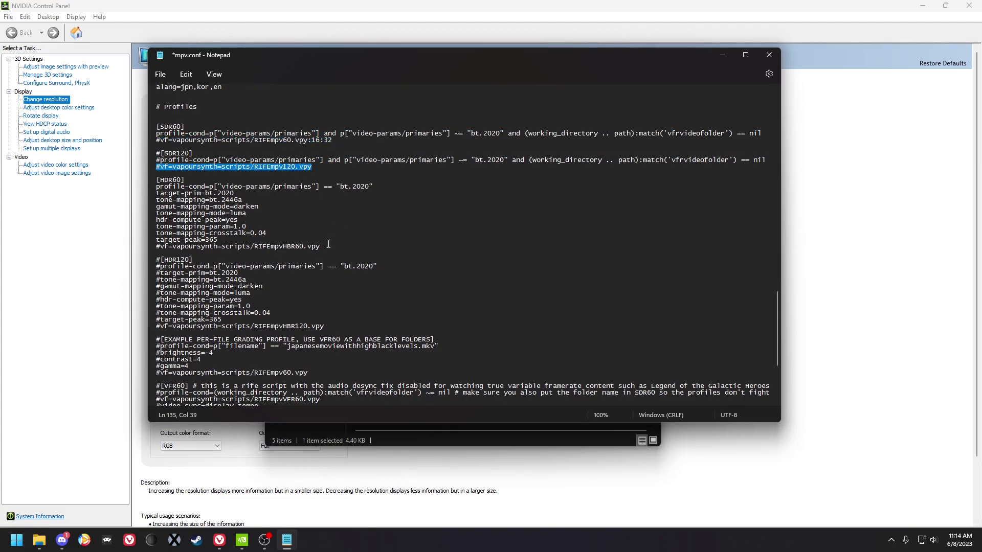
{"action": "left_click_drag", "start_coordinate": [328, 243], "coordinate": [156, 246]}
{"action": "left_click", "coordinate": [363, 252]}
{"action": "scroll", "coordinate": [363, 254], "scroll_direction": "down", "scroll_amount": 3}
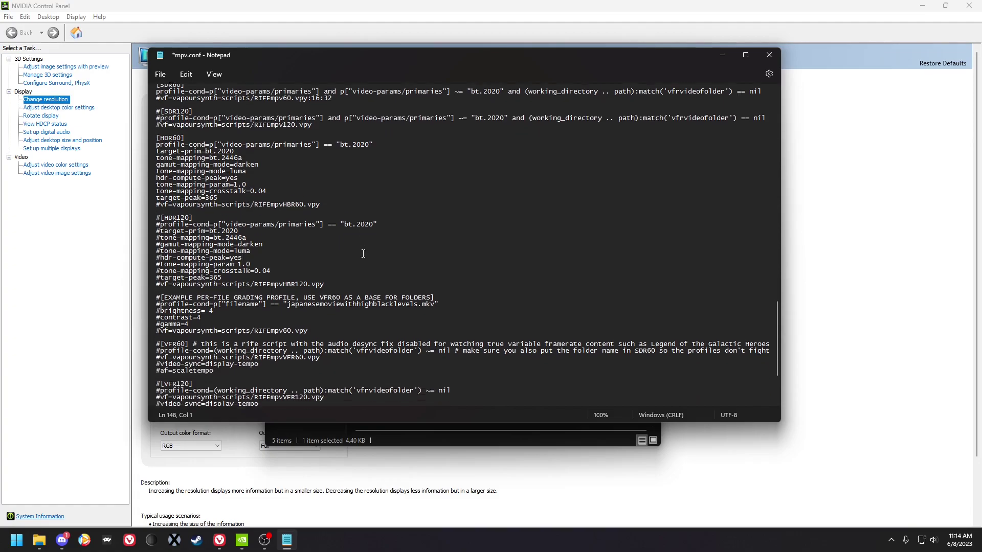
{"action": "scroll", "coordinate": [363, 253], "scroll_direction": "down", "scroll_amount": 4}
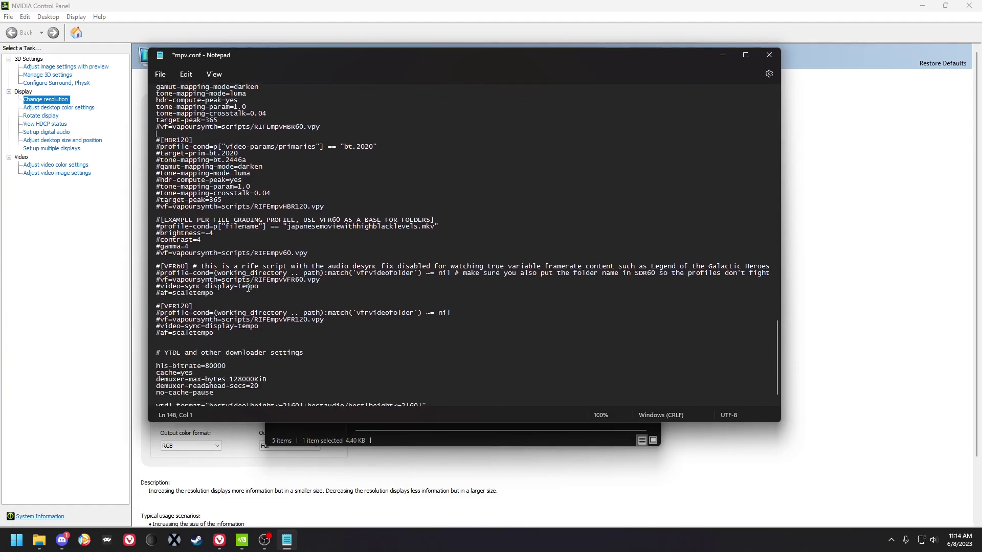
{"action": "scroll", "coordinate": [300, 267], "scroll_direction": "up", "scroll_amount": 6}
{"action": "left_click", "coordinate": [238, 193]}
{"action": "left_click", "coordinate": [269, 207]}
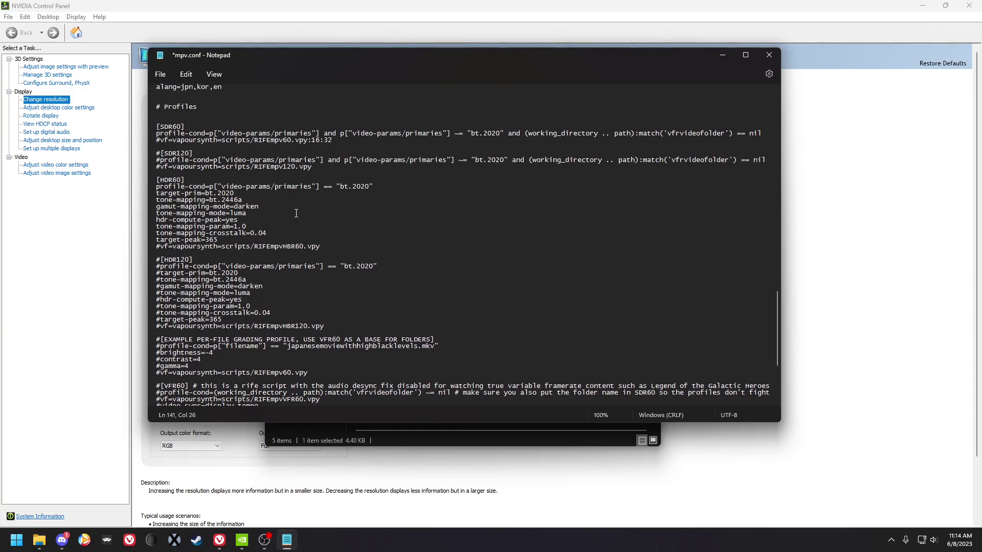
Try desaturate as the gamut-mapping-mode of the HDR60 profile and restore it to darken
{"action": "left_click_drag", "start_coordinate": [260, 206], "coordinate": [240, 207]}
{"action": "type", "text": "esaturate"}
{"action": "left_click_drag", "start_coordinate": [266, 213], "coordinate": [235, 207]}
{"action": "left_click", "coordinate": [249, 207]}
{"action": "type", "text": "darken"}
Check the HDR60 profile's gamut-mapping and tone-mapping lines and the target-trc line in the General section
{"action": "left_click_drag", "start_coordinate": [241, 206], "coordinate": [256, 209]}
{"action": "left_click", "coordinate": [276, 216]}
{"action": "left_click", "coordinate": [301, 208]}
{"action": "left_click", "coordinate": [247, 195]}
{"action": "scroll", "coordinate": [317, 220], "scroll_direction": "up", "scroll_amount": 7}
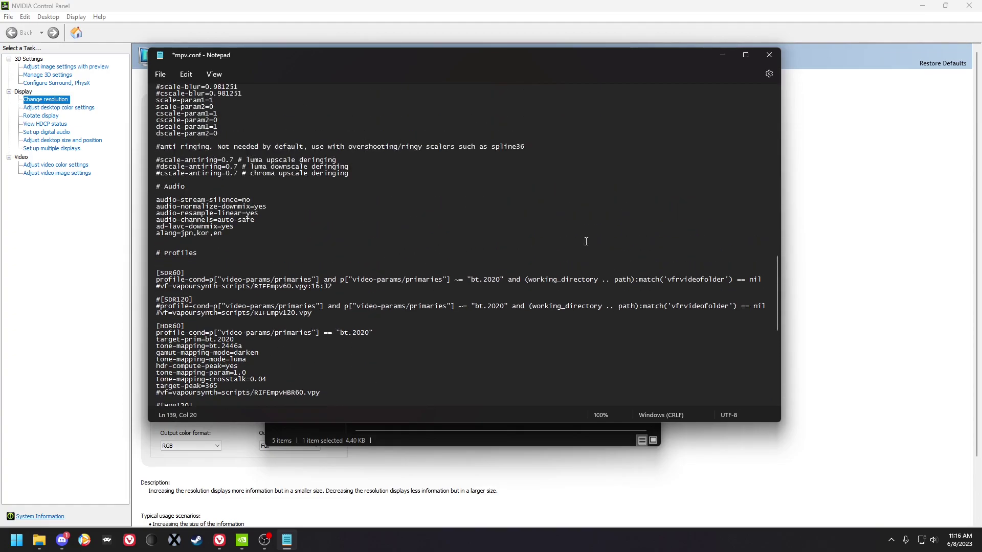
{"action": "left_click_drag", "start_coordinate": [778, 290], "coordinate": [743, 139]}
{"action": "double_click", "coordinate": [217, 167]}
{"action": "left_click", "coordinate": [225, 168]}
Review the YTDL and other downloader settings at the end of the file, then return toward the Scaling section
{"action": "left_click_drag", "start_coordinate": [778, 172], "coordinate": [751, 390]}
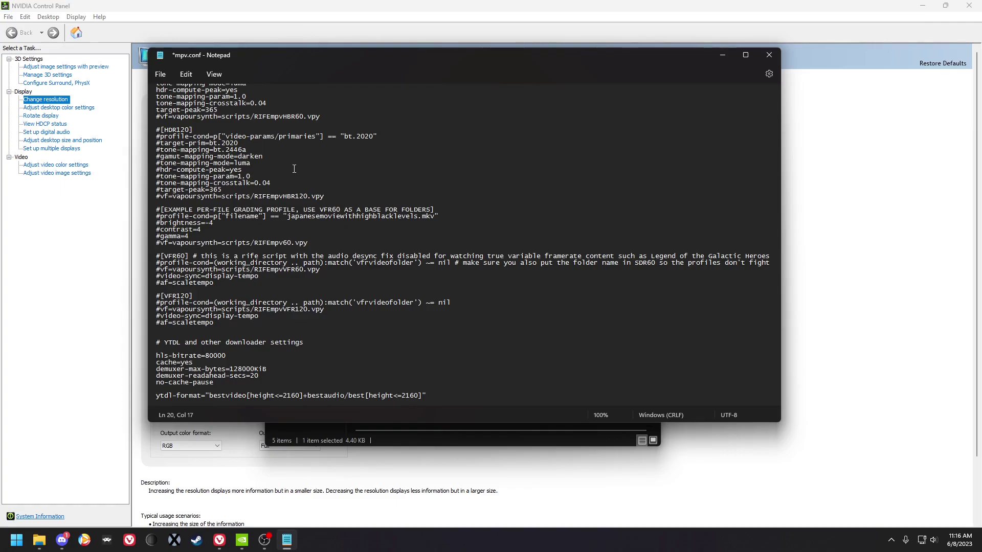
{"action": "scroll", "coordinate": [294, 169], "scroll_direction": "up", "scroll_amount": 4}
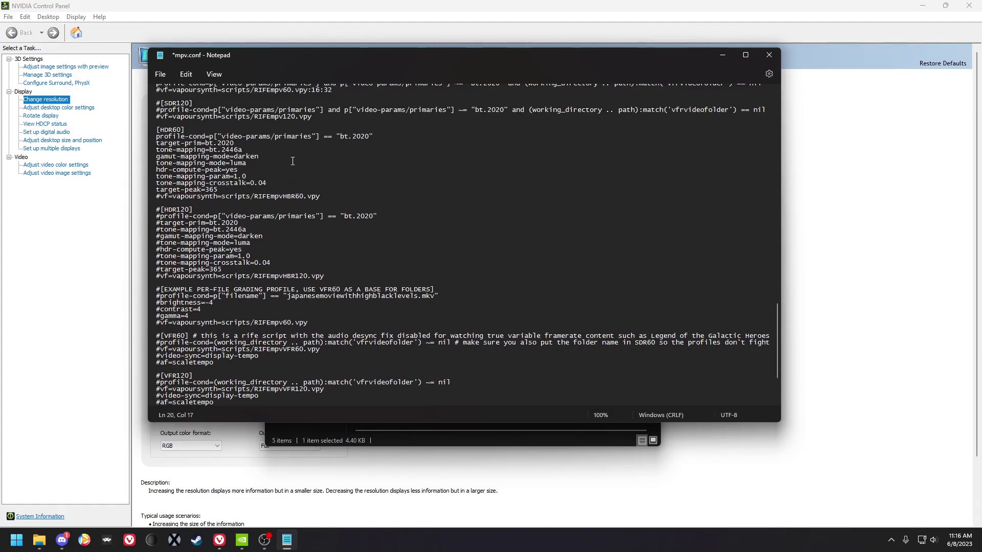
{"action": "scroll", "coordinate": [292, 161], "scroll_direction": "down", "scroll_amount": 4}
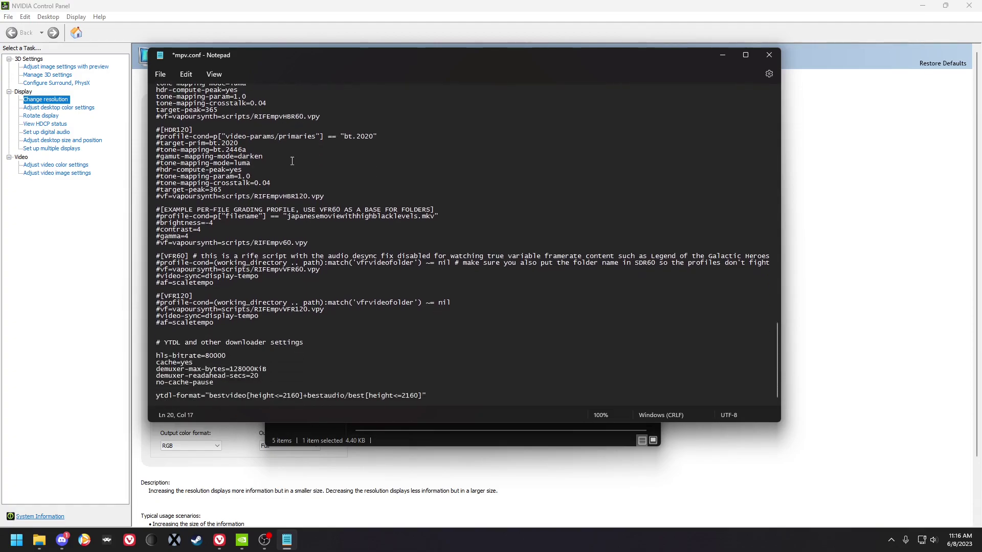
{"action": "left_click_drag", "start_coordinate": [267, 384], "coordinate": [165, 342]}
{"action": "left_click", "coordinate": [328, 356]}
{"action": "left_click_drag", "start_coordinate": [255, 387], "coordinate": [156, 363]}
{"action": "left_click", "coordinate": [315, 355]}
{"action": "scroll", "coordinate": [333, 356], "scroll_direction": "up", "scroll_amount": 16}
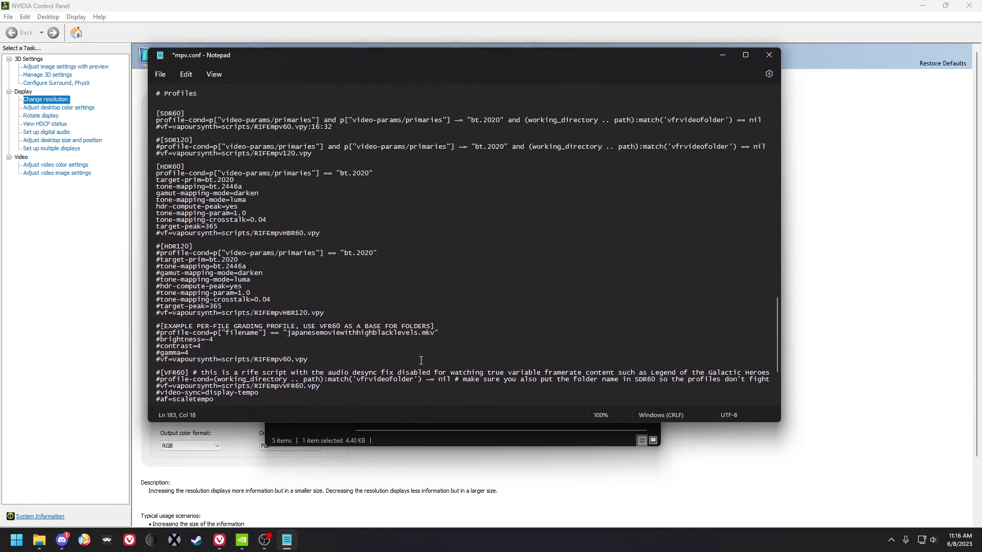
{"action": "scroll", "coordinate": [425, 359], "scroll_direction": "up", "scroll_amount": 7}
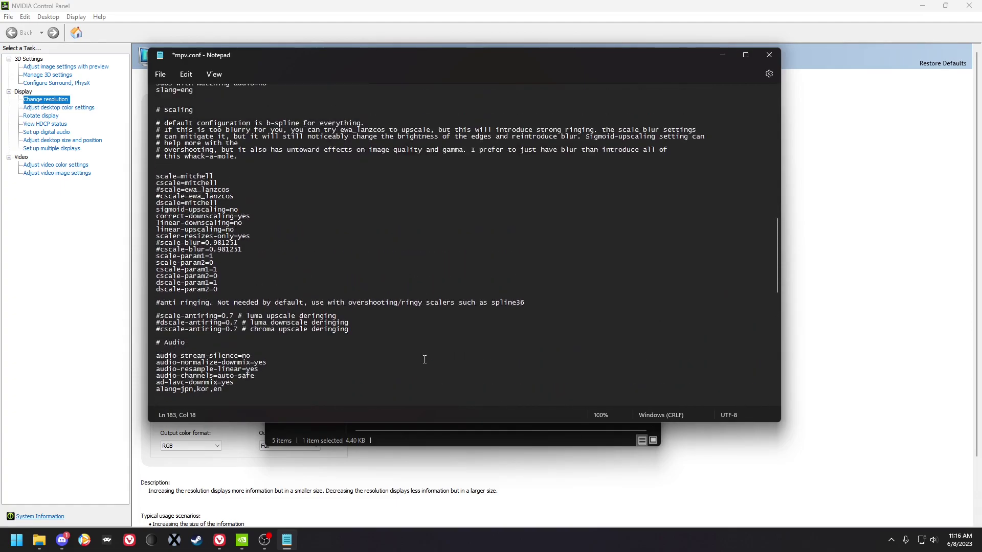